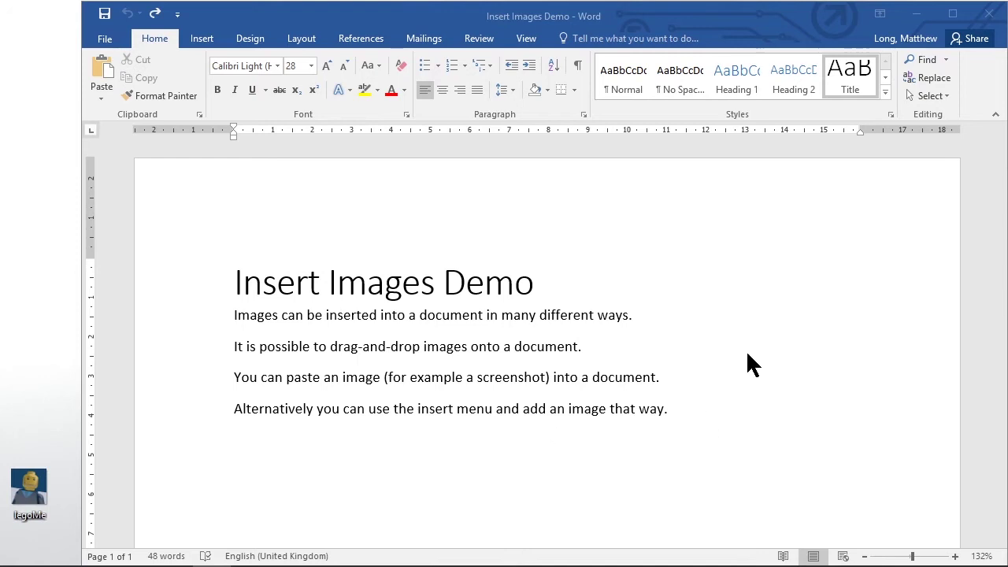
Add the legoMe image from the desktop on its own line below the drag-and-drop sentence.
{"action": "left_click", "coordinate": [611, 347]}
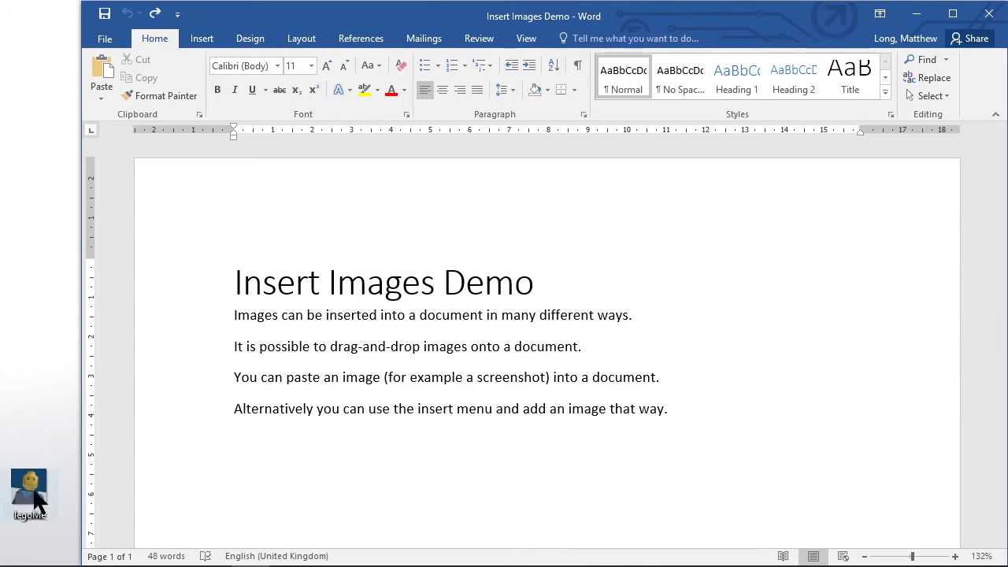
{"action": "left_click_drag", "start_coordinate": [29, 490], "coordinate": [617, 350]}
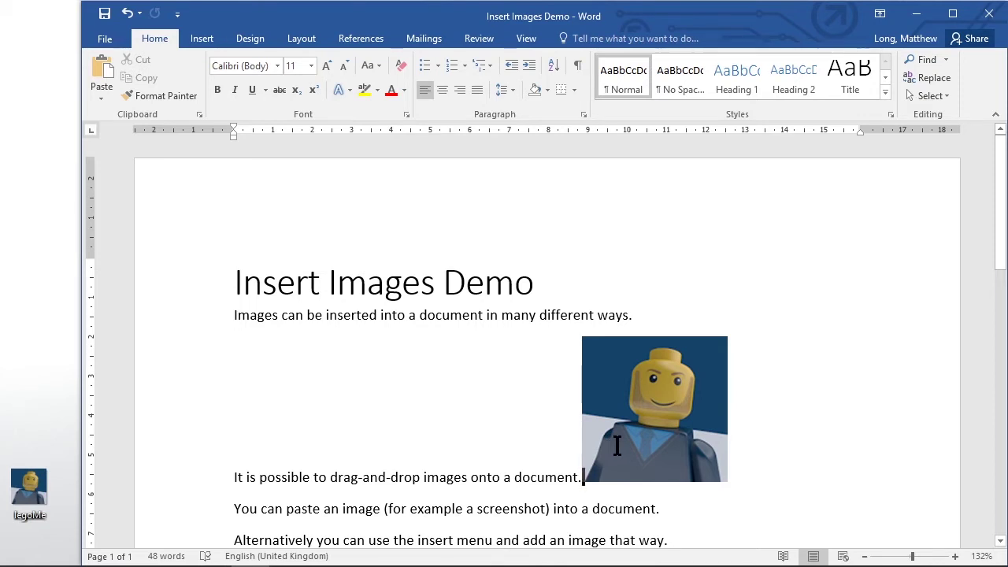
{"action": "key", "text": "Return"}
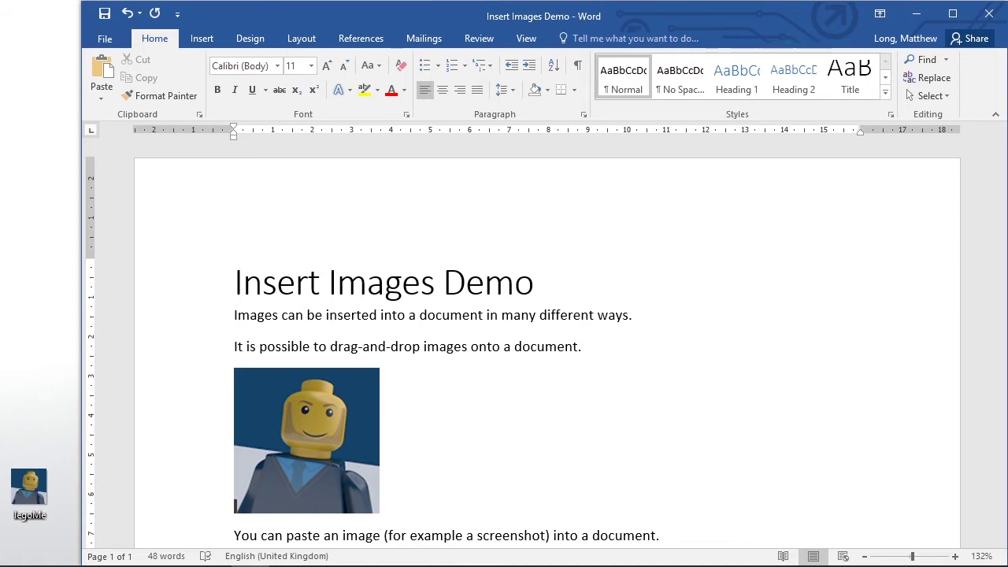
Maximize the document window and paste the copied screenshot after the sentence about pasting an image.
{"action": "scroll", "coordinate": [554, 407], "scroll_direction": "down", "scroll_amount": 1}
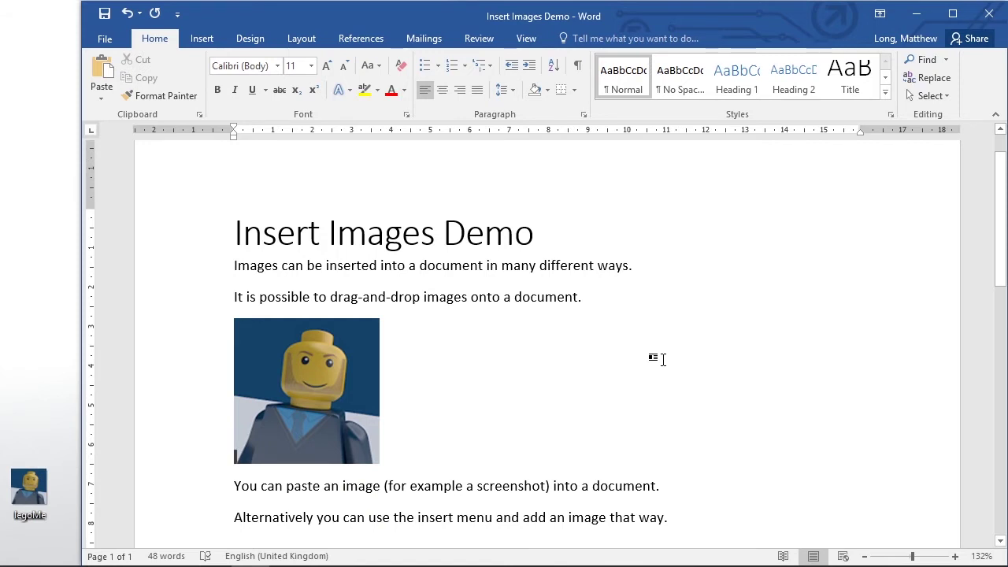
{"action": "scroll", "coordinate": [662, 359], "scroll_direction": "down", "scroll_amount": 1}
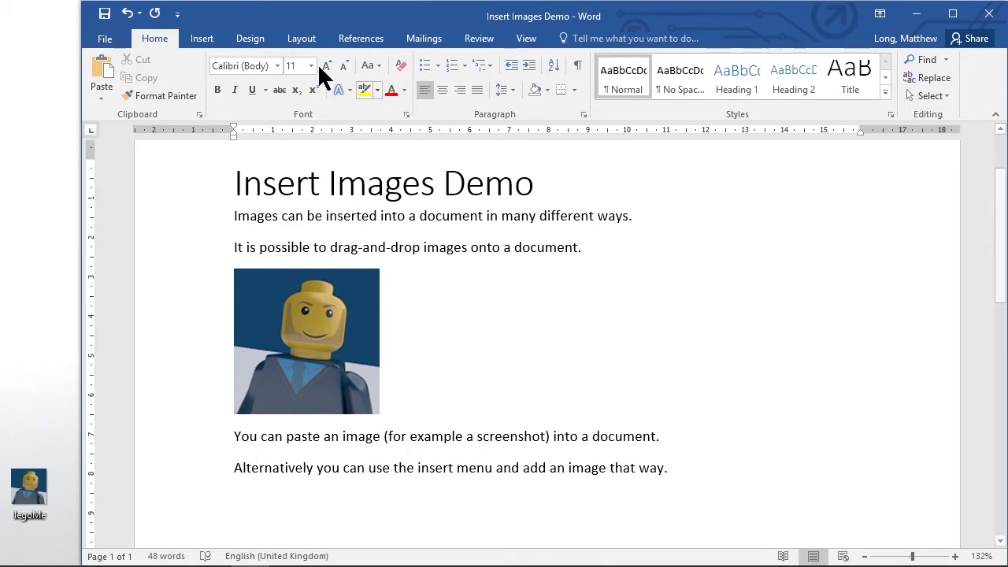
{"action": "left_click", "coordinate": [953, 14]}
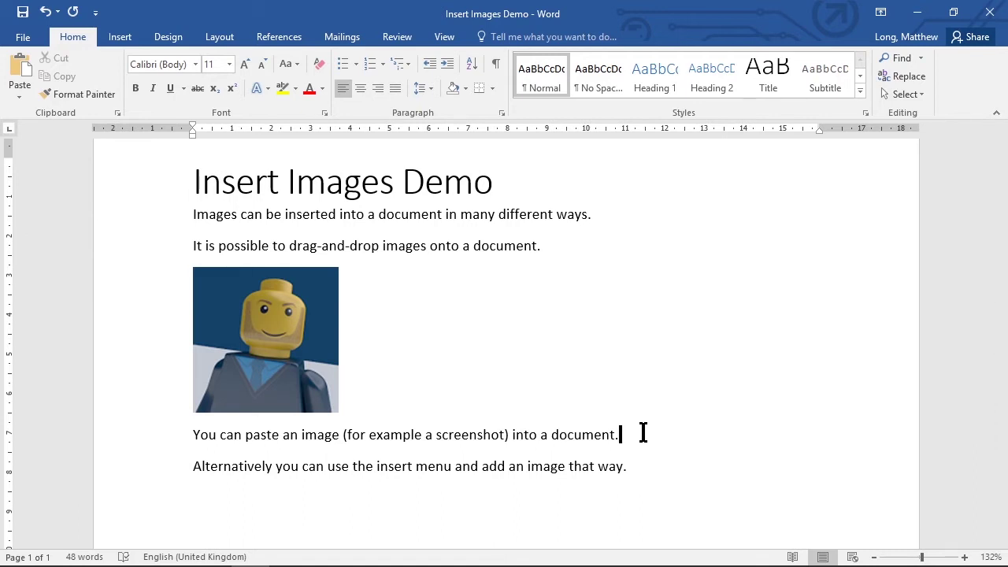
{"action": "key", "text": "ctrl+v"}
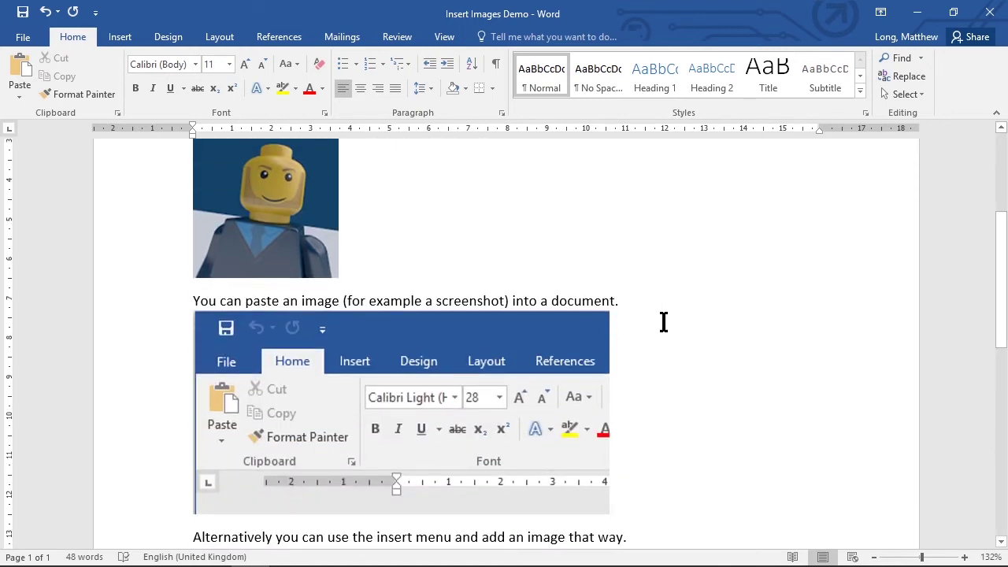
Shrink the pasted screenshot proportionally to about 4.7 cm wide and put it on its own line below its sentence.
{"action": "left_click", "coordinate": [503, 424]}
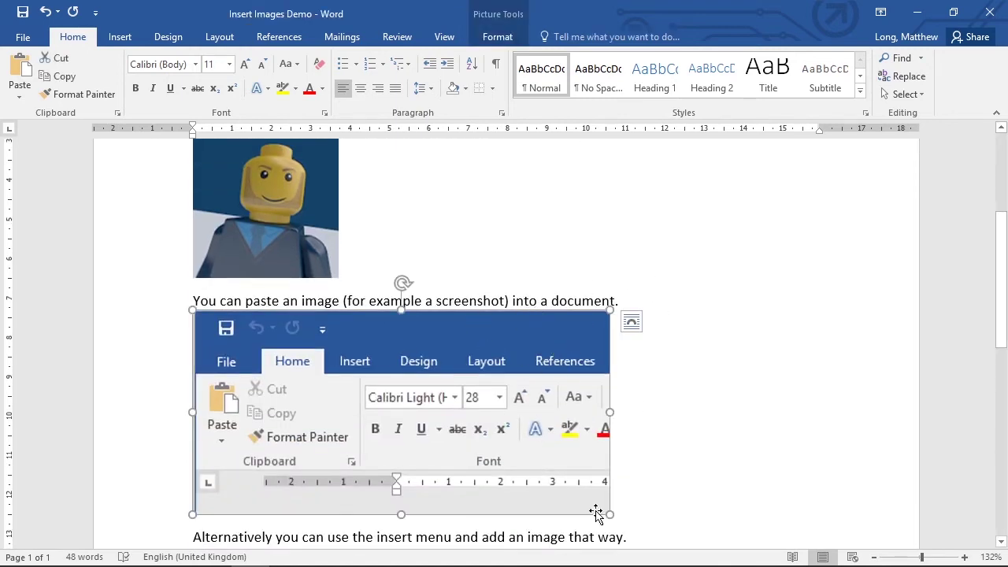
{"action": "left_click_drag", "start_coordinate": [608, 513], "coordinate": [370, 400]}
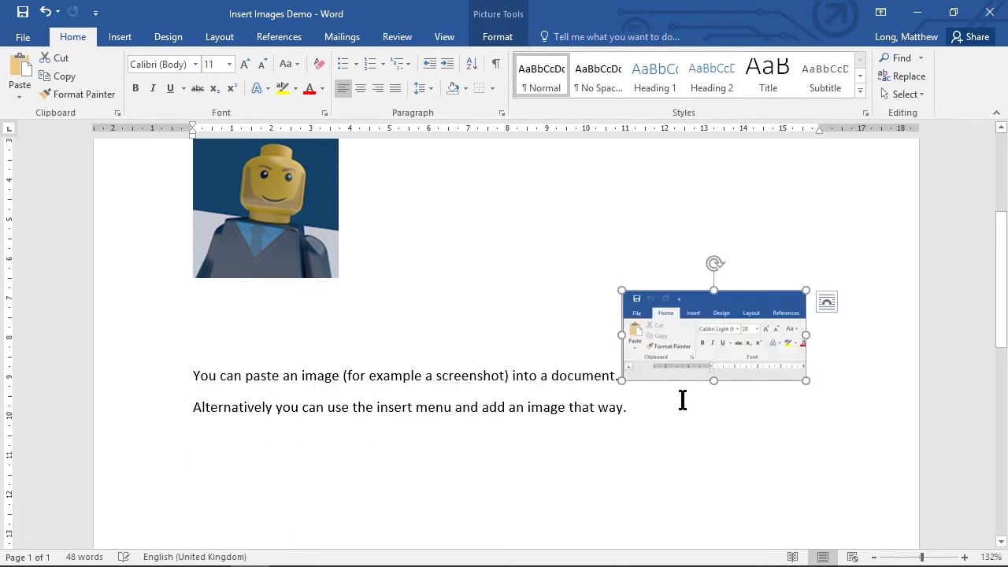
{"action": "left_click", "coordinate": [838, 369]}
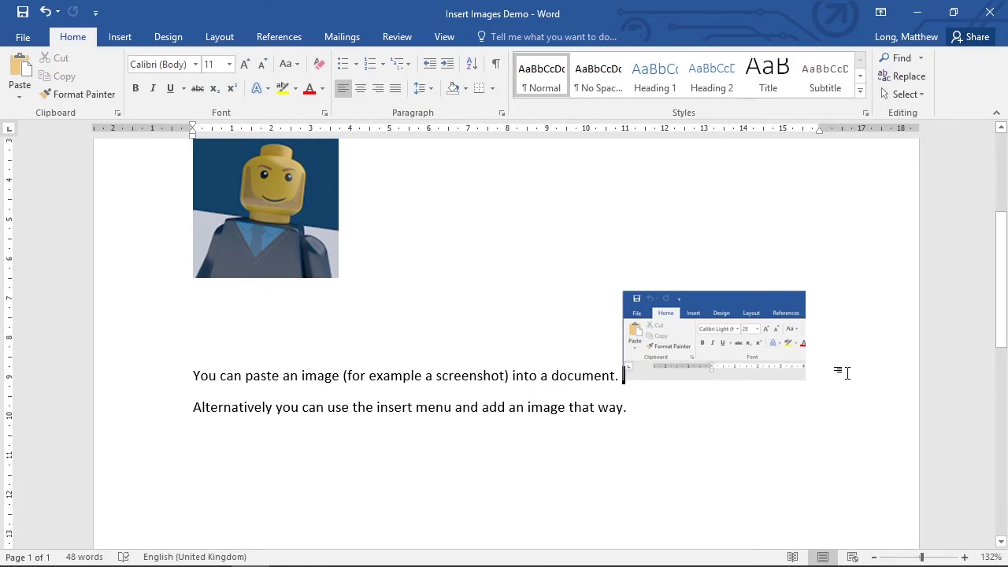
{"action": "key", "text": "Return"}
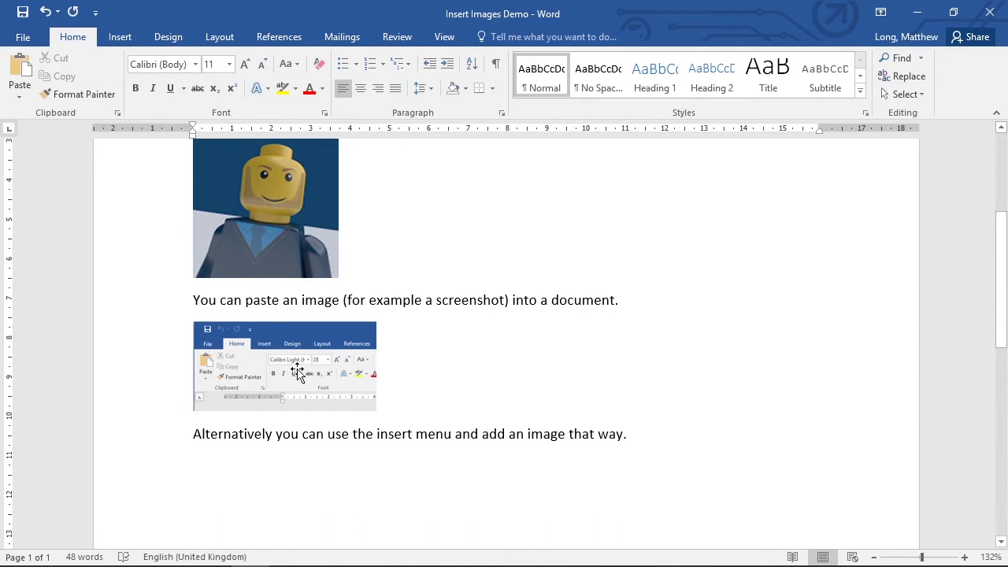
Insert the legoMe picture file from the Desktop folder on a new line below the sentence about the insert menu.
{"action": "left_click", "coordinate": [661, 431]}
{"action": "key", "text": "Return"}
{"action": "left_click", "coordinate": [118, 37]}
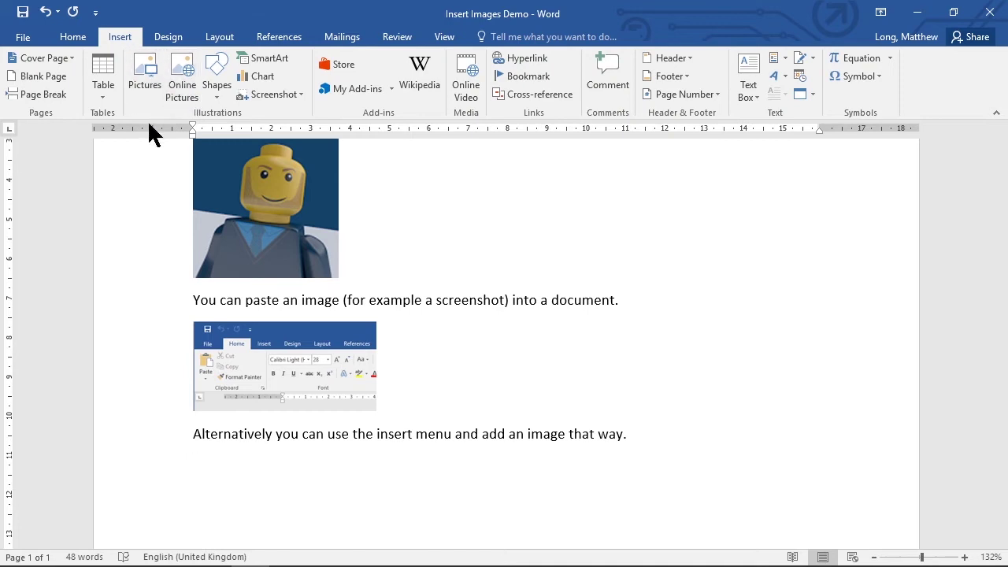
{"action": "left_click", "coordinate": [146, 79]}
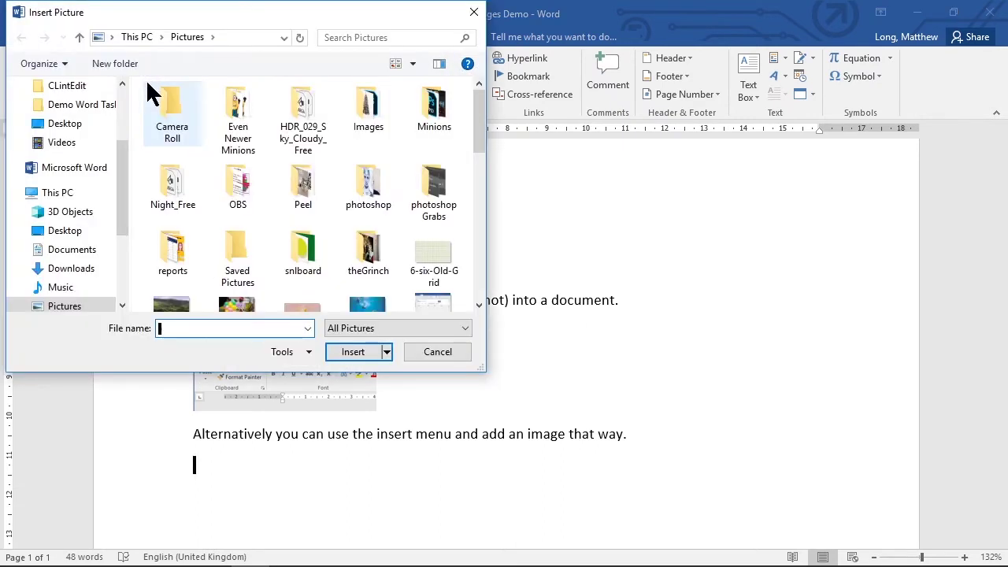
{"action": "left_click", "coordinate": [71, 124]}
{"action": "scroll", "coordinate": [309, 206], "scroll_direction": "down", "scroll_amount": 1}
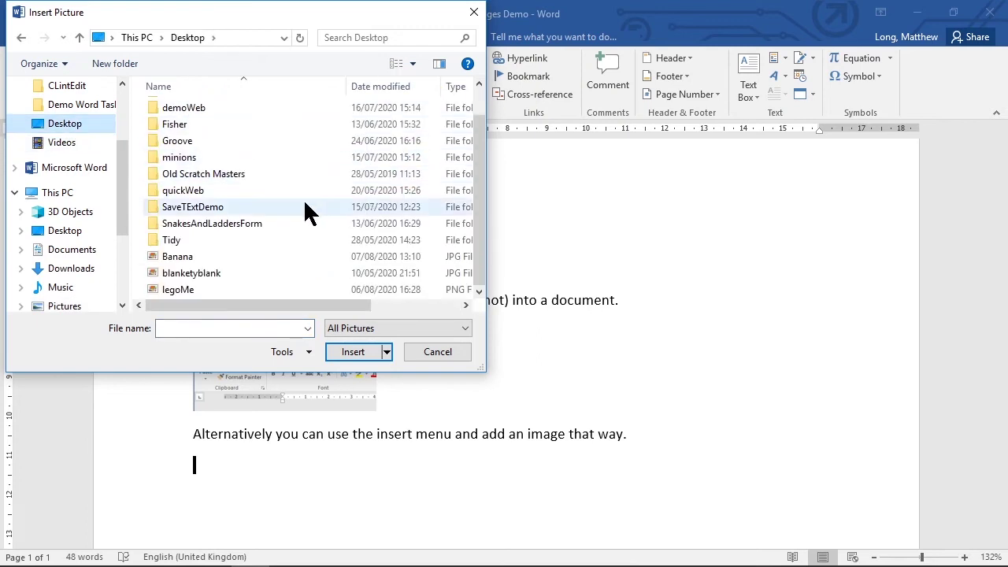
{"action": "left_click", "coordinate": [180, 288]}
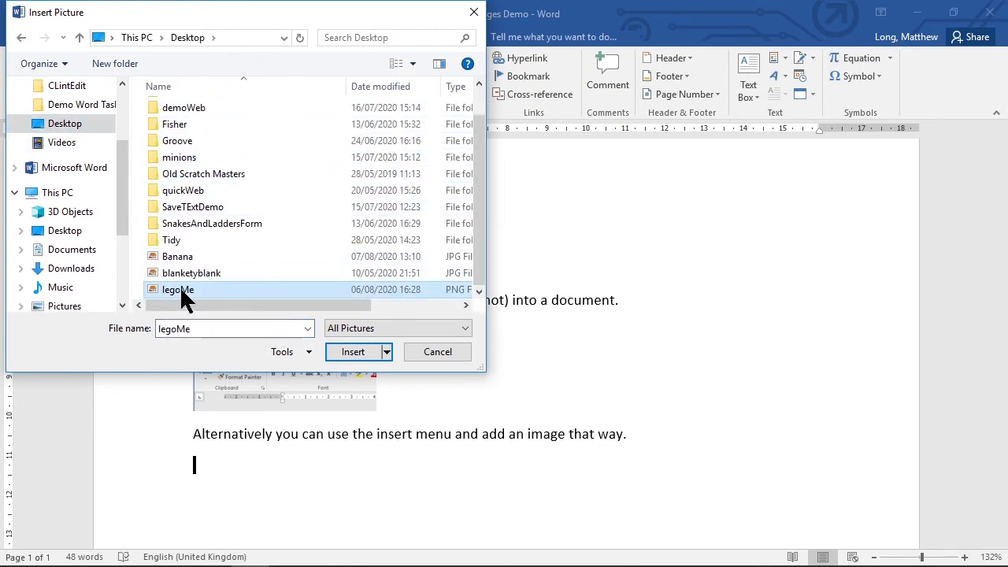
{"action": "left_click", "coordinate": [353, 352]}
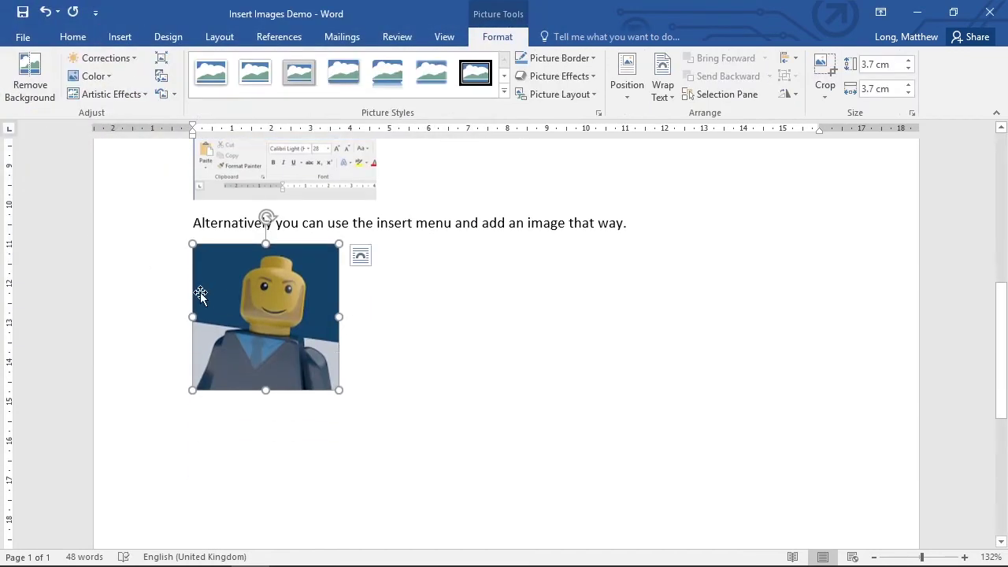
Start a new line below the inserted legoMe picture and search Bing online pictures for "cheesecake".
{"action": "left_click", "coordinate": [404, 338]}
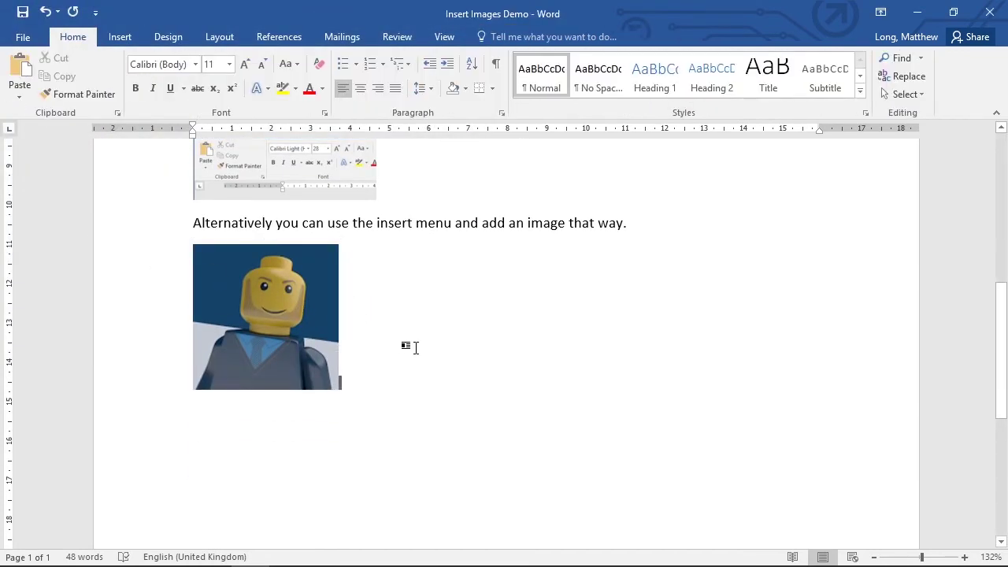
{"action": "key", "text": "Return"}
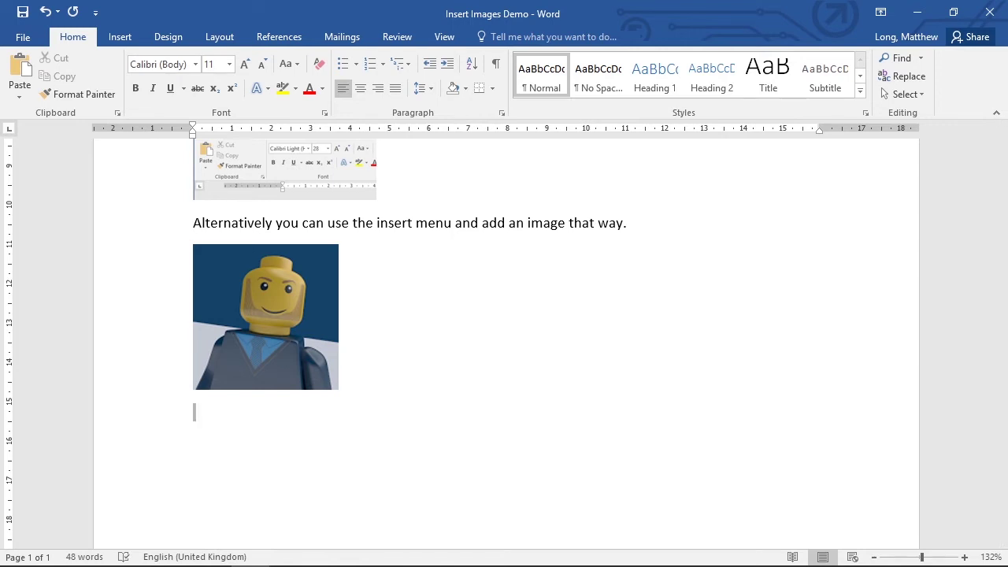
{"action": "left_click", "coordinate": [116, 38]}
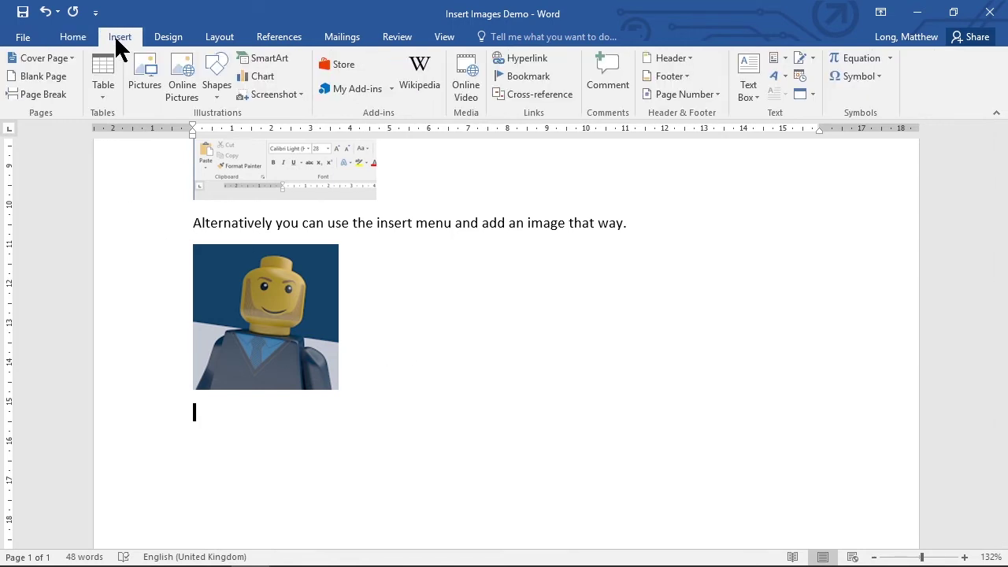
{"action": "left_click", "coordinate": [183, 92]}
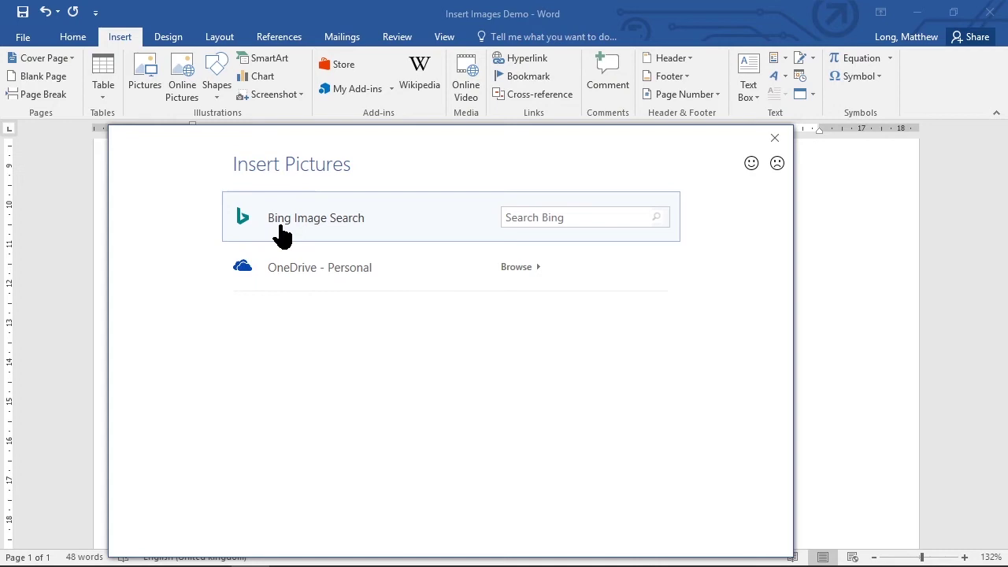
{"action": "left_click", "coordinate": [556, 217]}
{"action": "type", "text": "ch"}
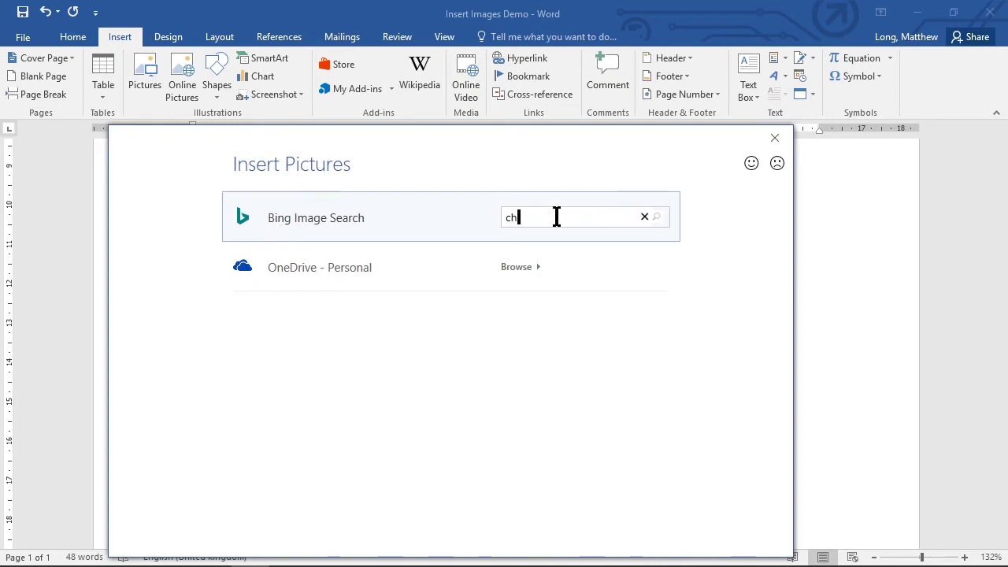
{"action": "type", "text": "eesecake"}
{"action": "key", "text": "Return"}
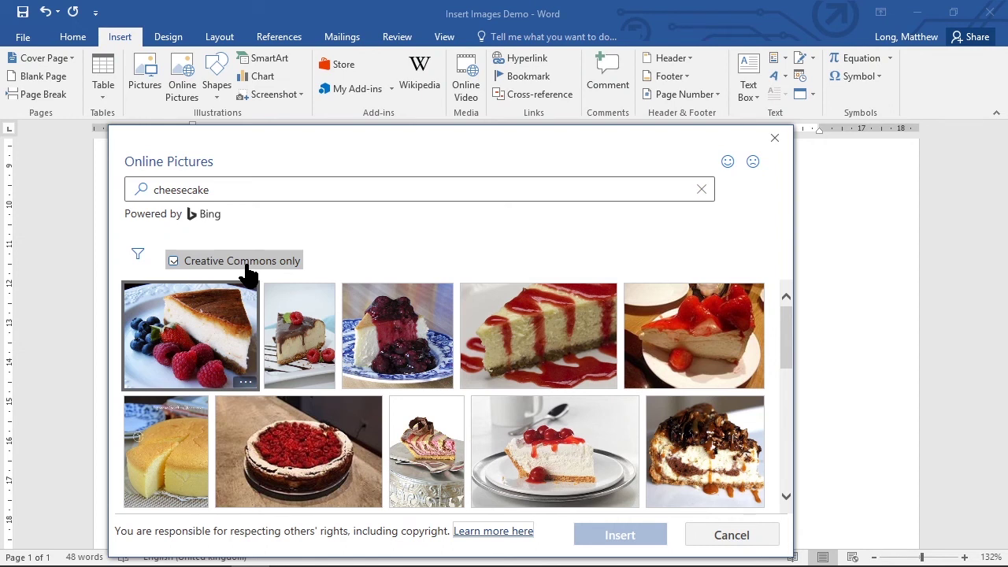
Compare the cheesecake results with the Creative Commons only filter off and on.
{"action": "left_click", "coordinate": [173, 260]}
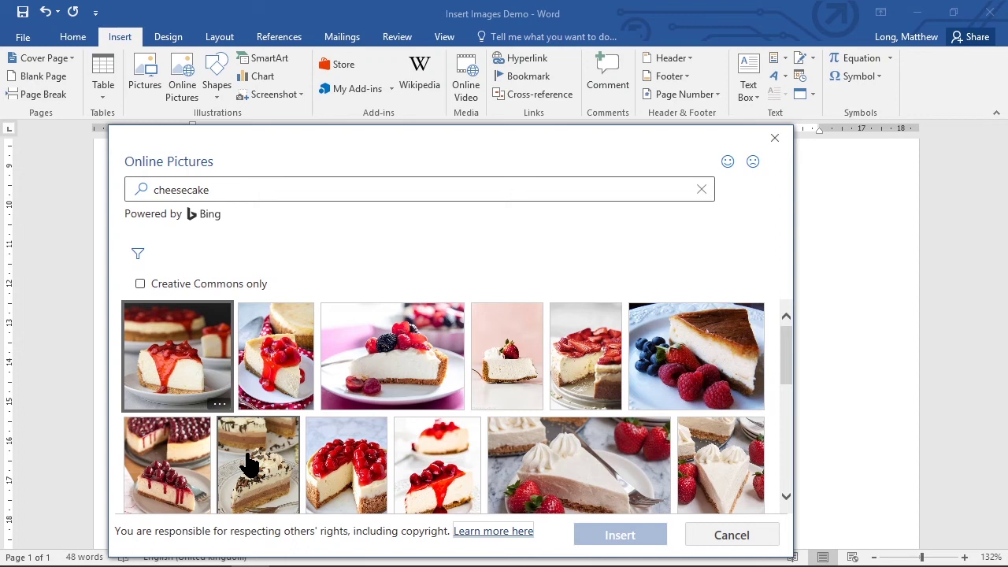
{"action": "left_click", "coordinate": [141, 285]}
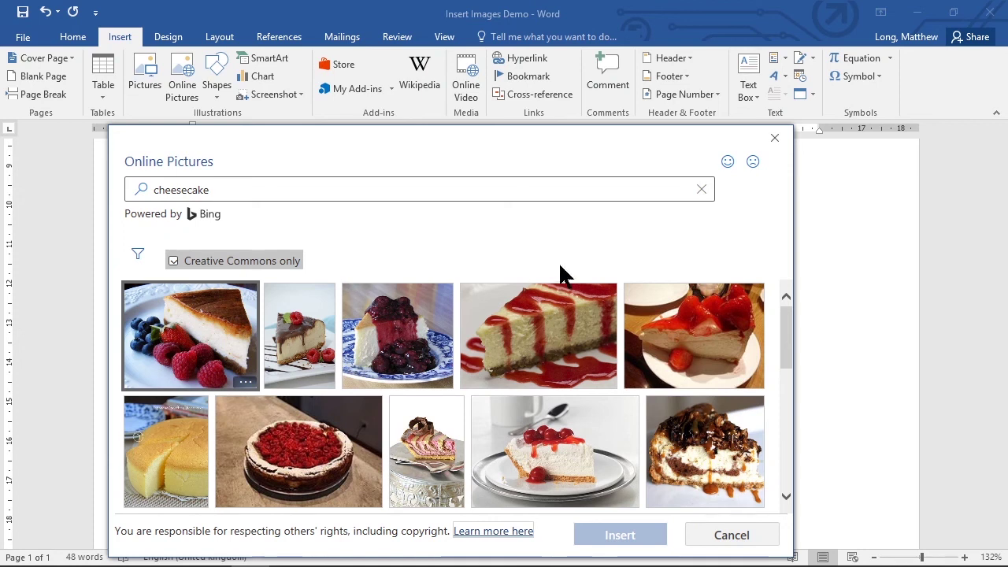
Insert the Creative Commons picture of a cherry-topped cheesecake slice on a plate with a cup and spoon behind it.
{"action": "scroll", "coordinate": [386, 396], "scroll_direction": "down", "scroll_amount": 6}
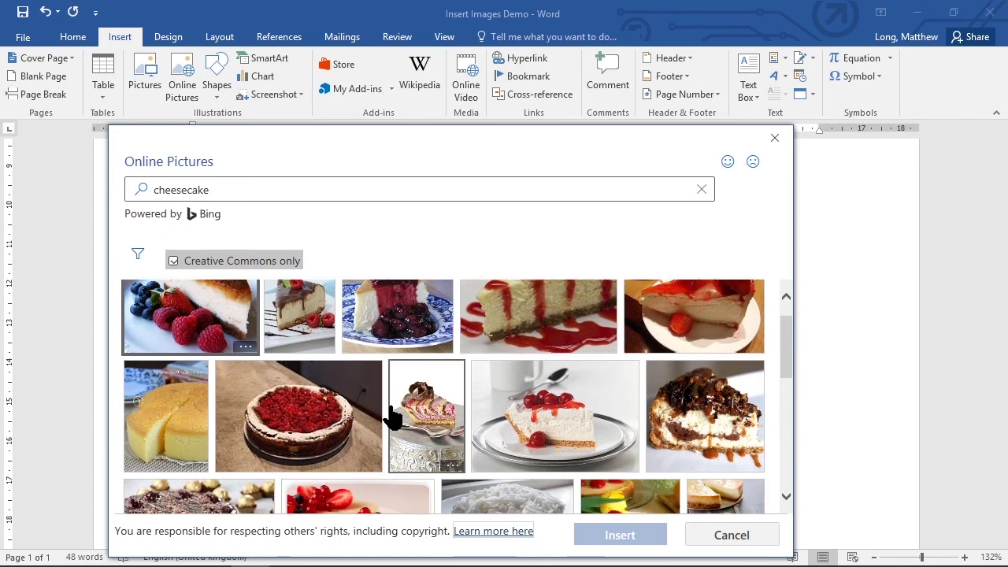
{"action": "scroll", "coordinate": [393, 409], "scroll_direction": "down", "scroll_amount": 1}
{"action": "scroll", "coordinate": [393, 410], "scroll_direction": "up", "scroll_amount": 4}
{"action": "scroll", "coordinate": [394, 422], "scroll_direction": "up", "scroll_amount": 1}
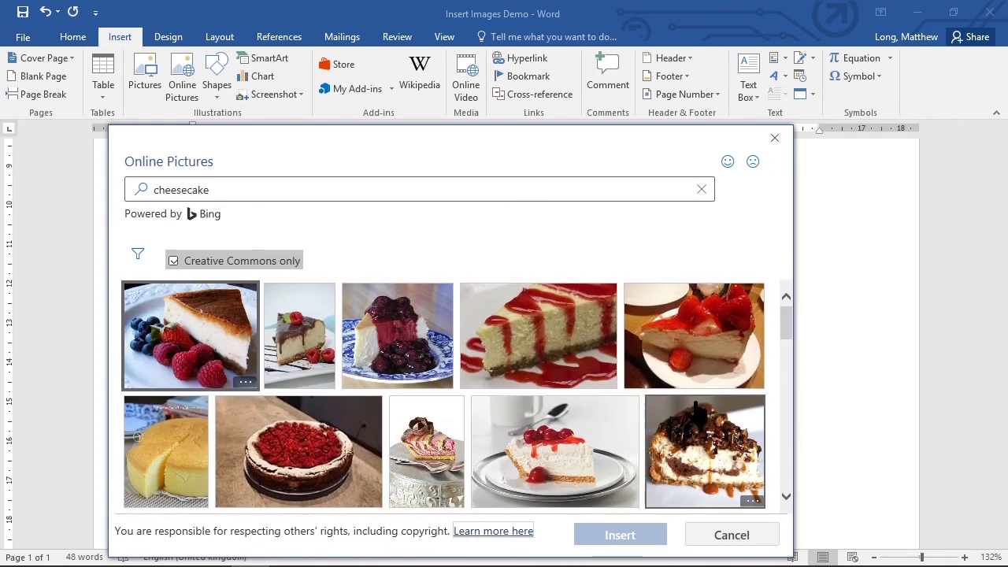
{"action": "left_click", "coordinate": [605, 477]}
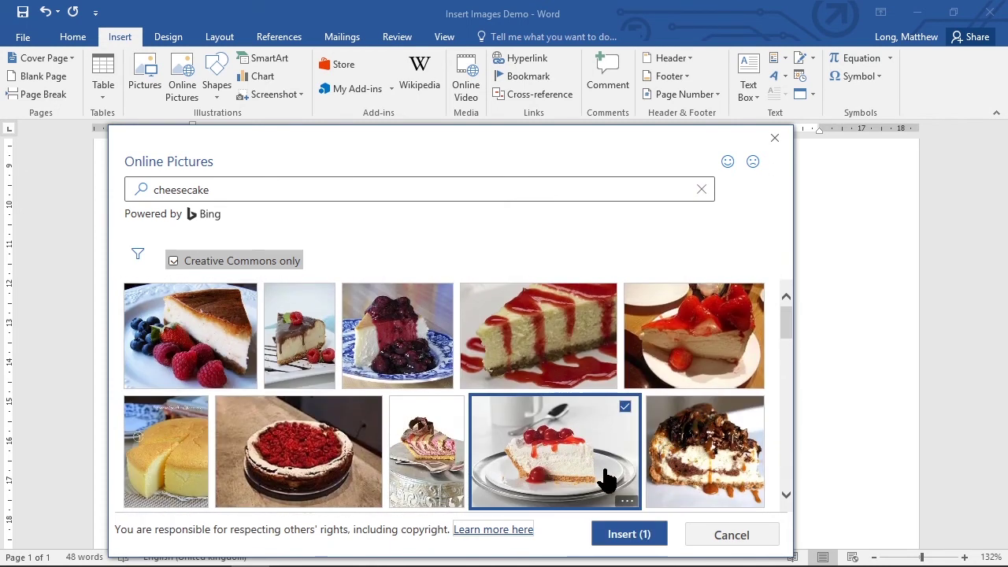
{"action": "left_click", "coordinate": [620, 540]}
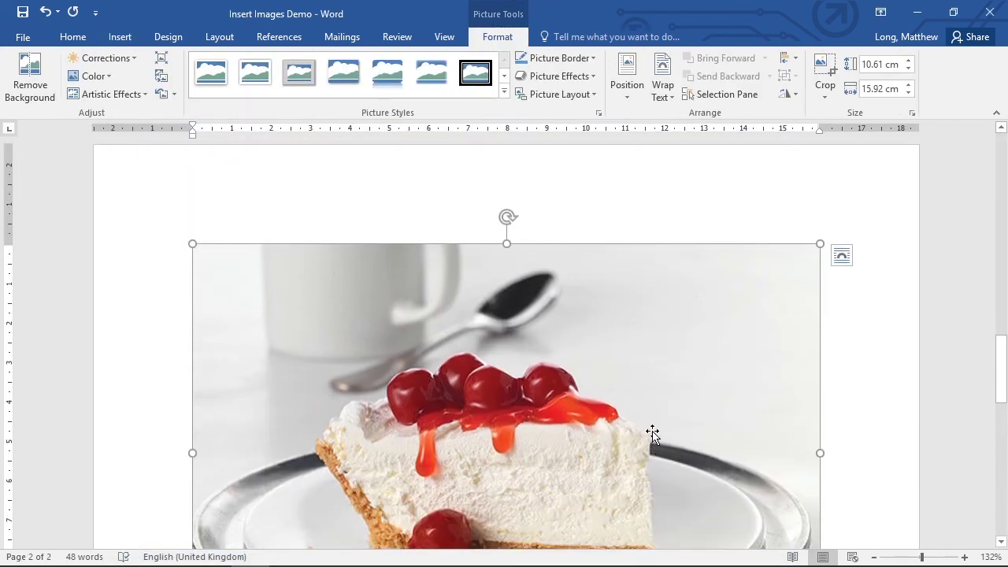
Shrink the cheesecake picture proportionally to about 2.5 cm high by 3.7 cm wide, matching the width of the legoMe picture above.
{"action": "scroll", "coordinate": [652, 440], "scroll_direction": "down", "scroll_amount": 3}
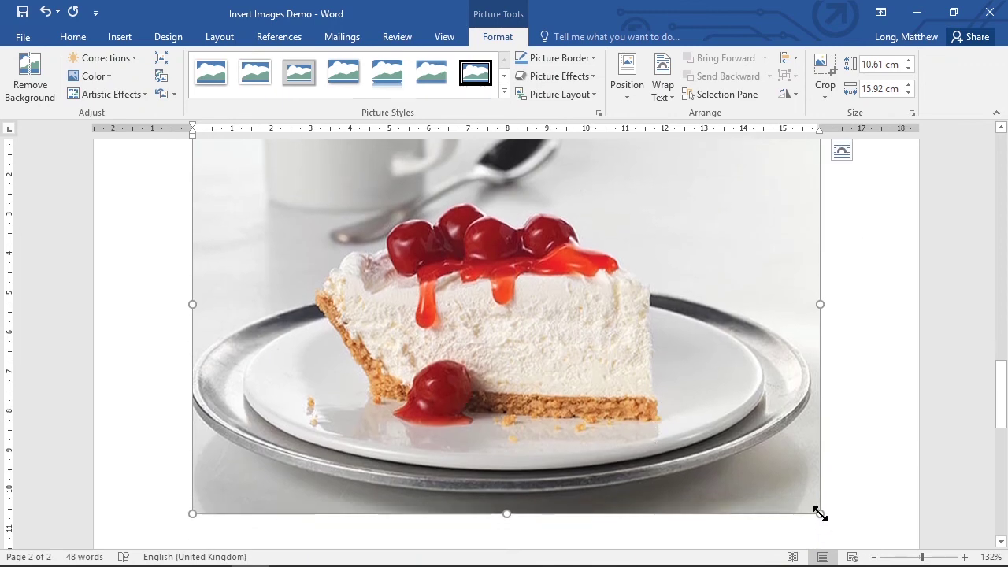
{"action": "left_click_drag", "start_coordinate": [819, 513], "coordinate": [267, 178]}
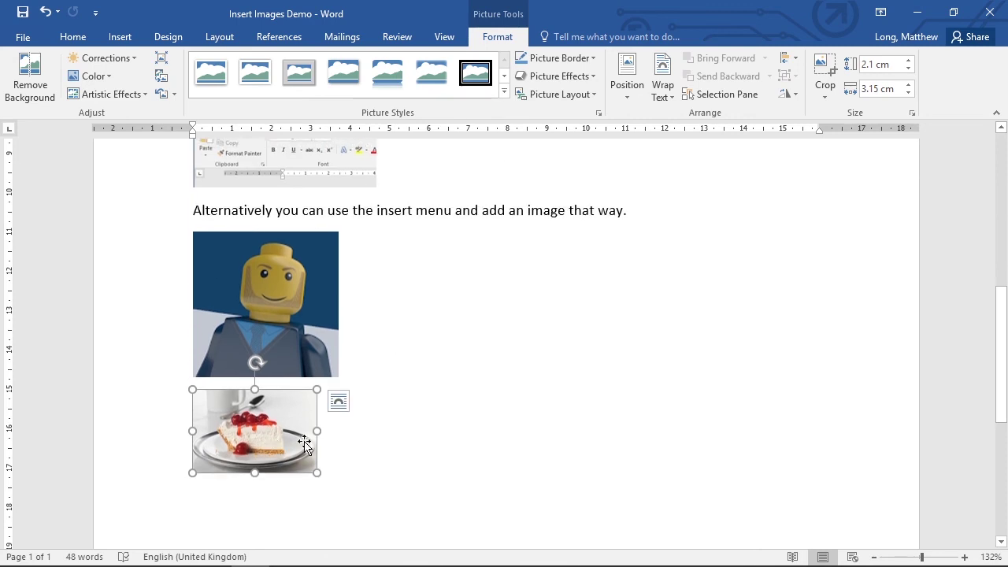
{"action": "left_click_drag", "start_coordinate": [317, 473], "coordinate": [340, 487]}
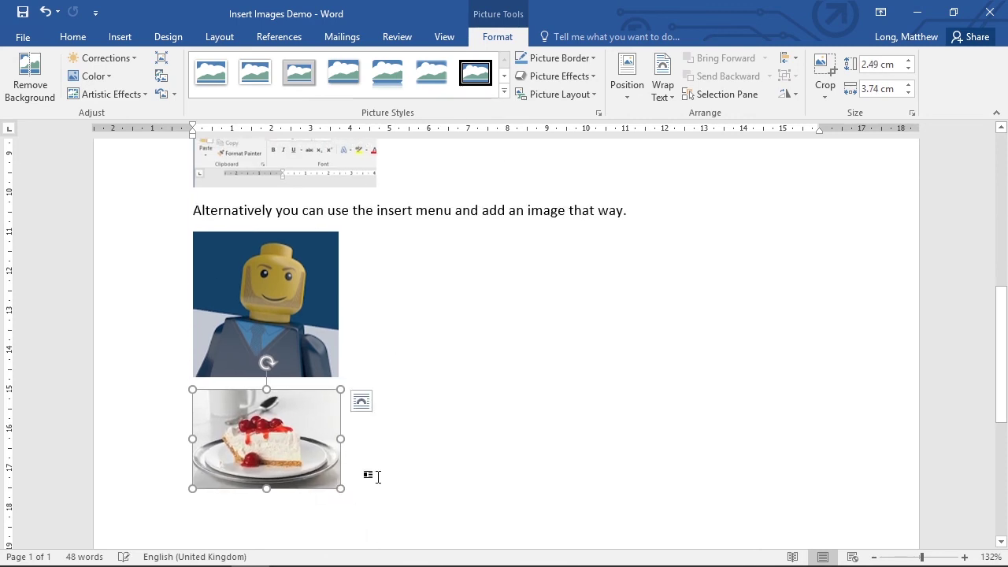
{"action": "left_click", "coordinate": [428, 450]}
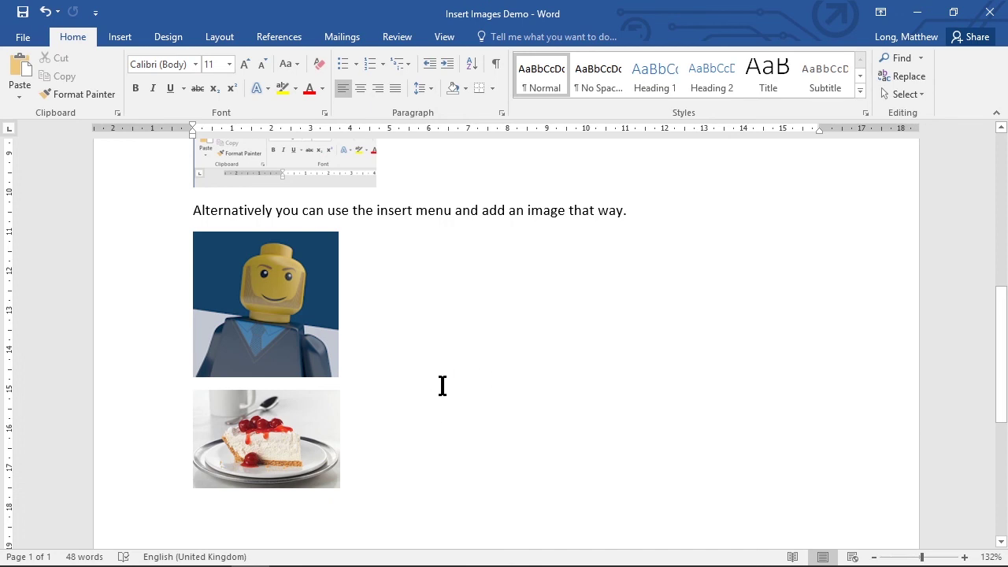
{"action": "scroll", "coordinate": [435, 400], "scroll_direction": "up", "scroll_amount": 10}
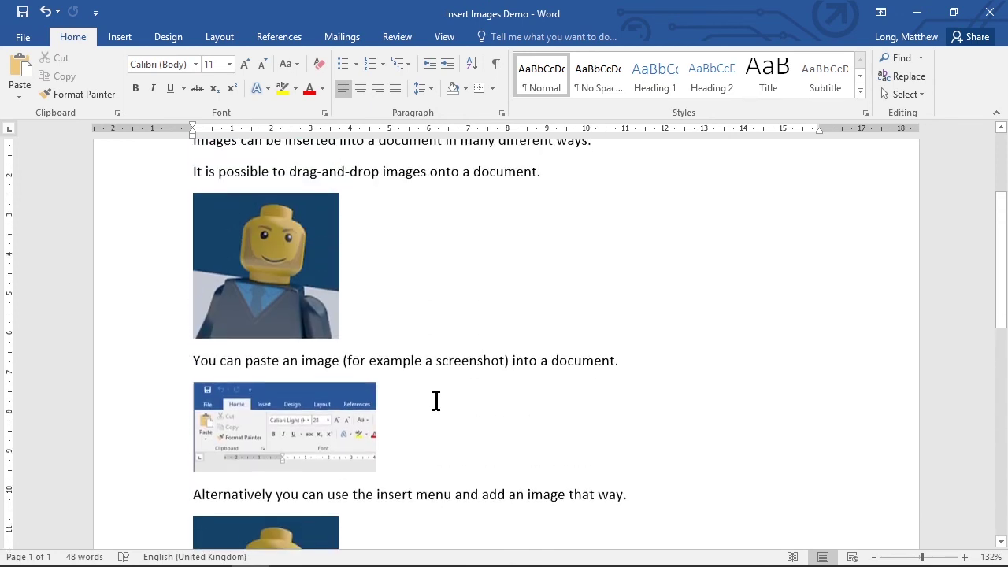
{"action": "scroll", "coordinate": [284, 413], "scroll_direction": "down", "scroll_amount": 3}
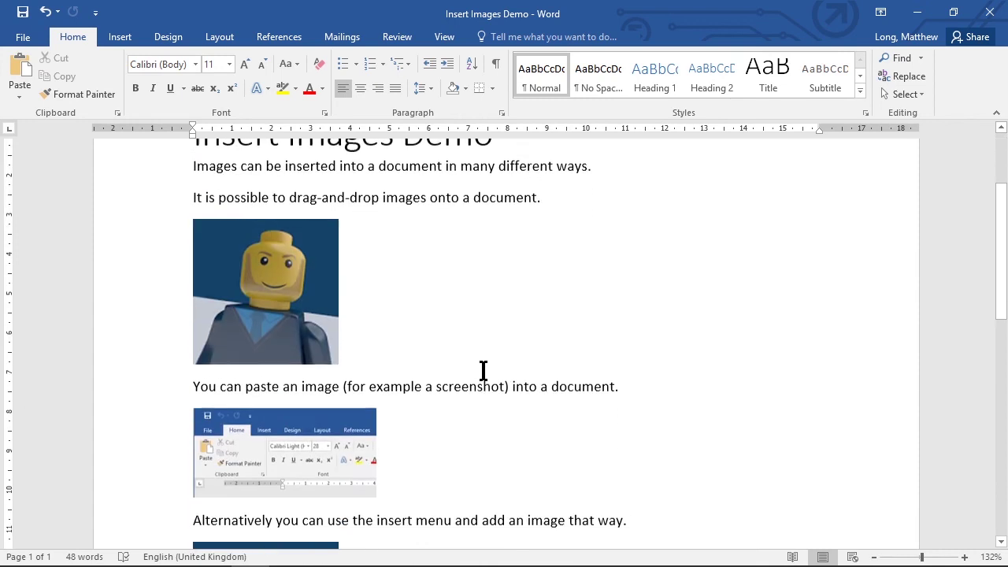
{"action": "scroll", "coordinate": [452, 374], "scroll_direction": "down", "scroll_amount": 3}
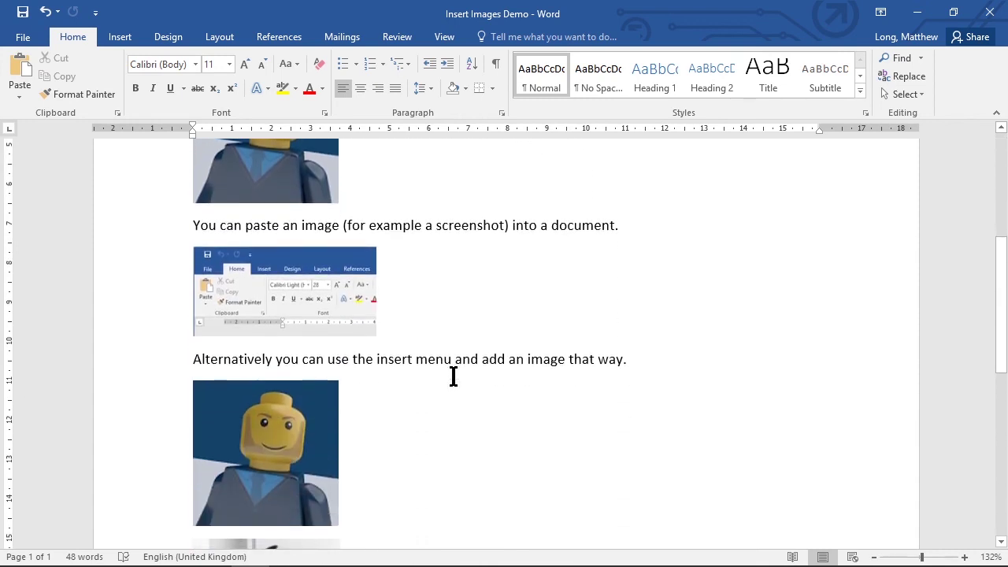
{"action": "left_click", "coordinate": [122, 39]}
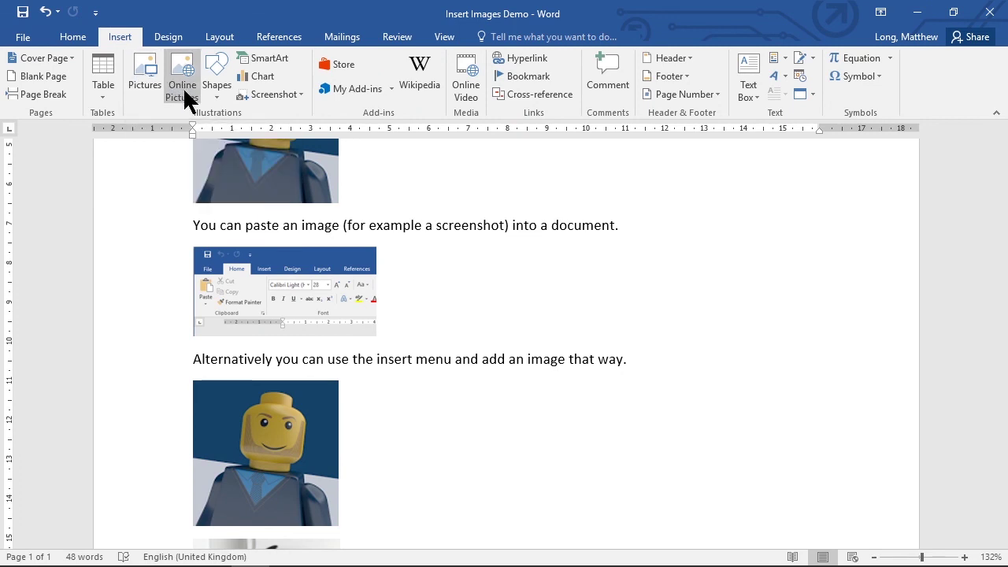
{"action": "scroll", "coordinate": [474, 377], "scroll_direction": "down", "scroll_amount": 3}
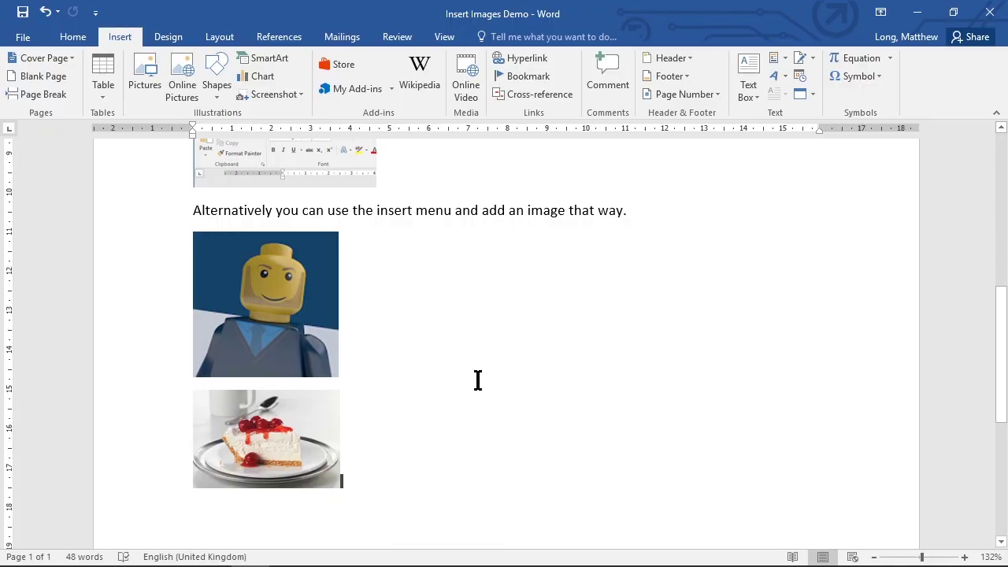